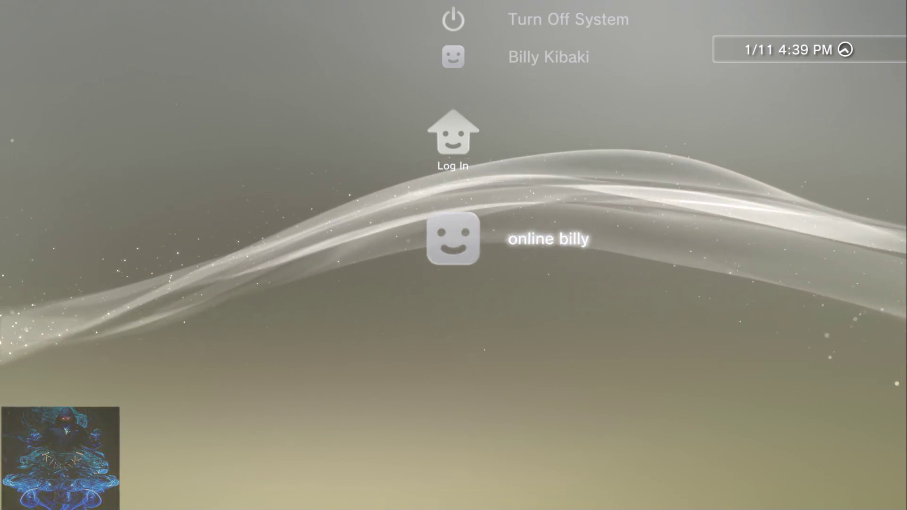
- Log in to the console's user profile and enable HEN, closing the browser that runs it
{"action": "key", "text": "Up"}
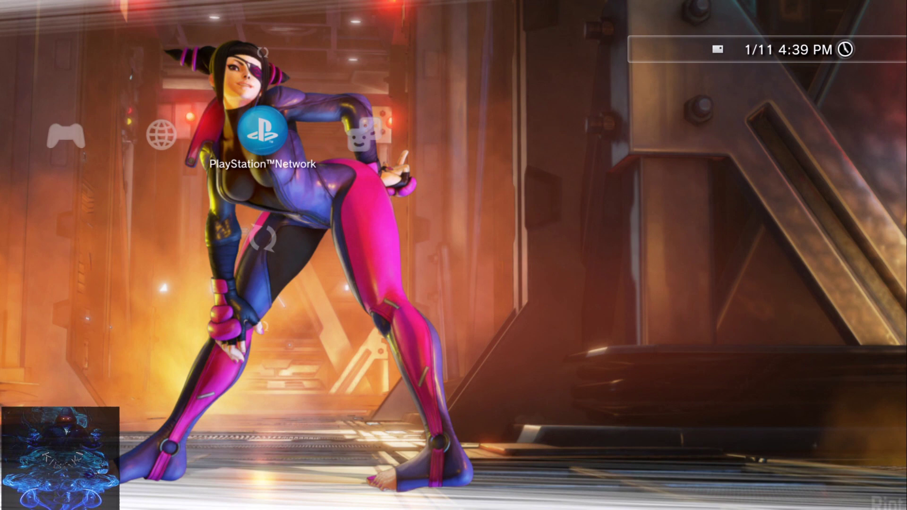
{"action": "key", "text": "Left"}
{"action": "key", "text": "Left"}
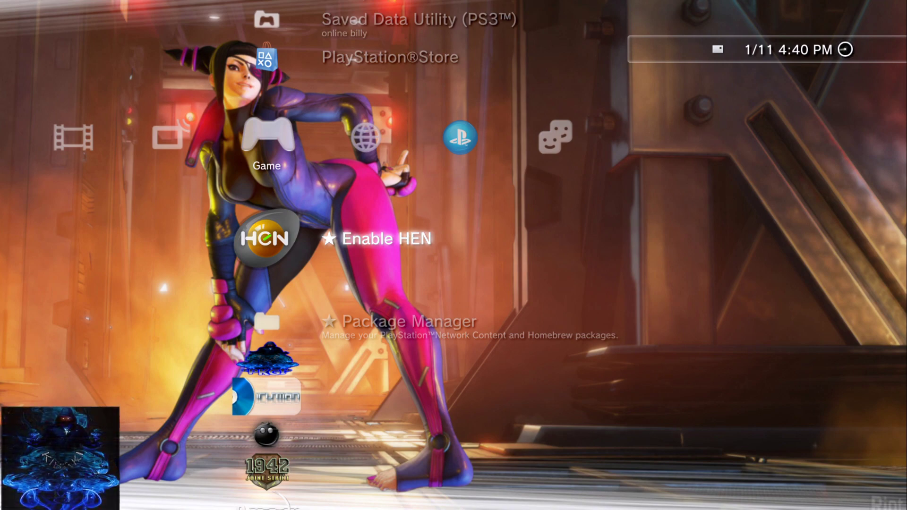
{"action": "key", "text": "Return"}
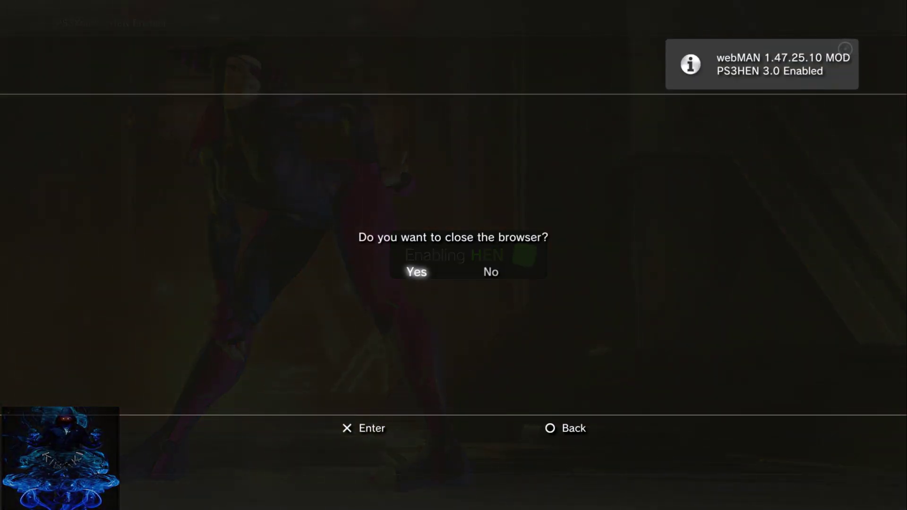
{"action": "key", "text": "Return"}
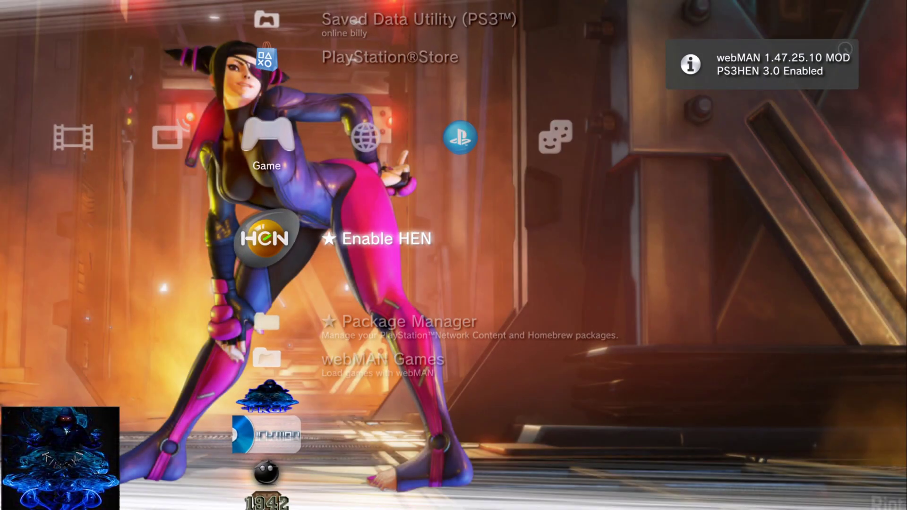
- Launch PKGi PS3 from the Game category
{"action": "key", "text": "Down"}
{"action": "key", "text": "Down"}
{"action": "key", "text": "Down"}
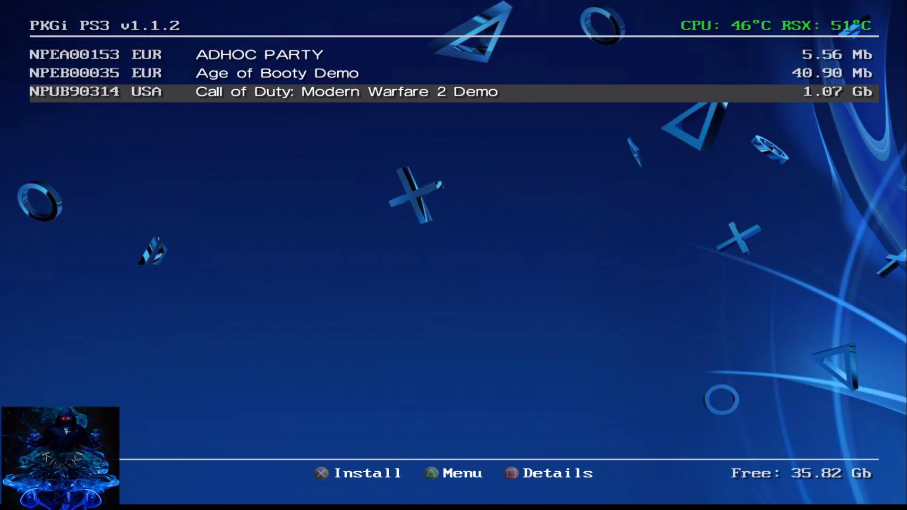
- Look through the packages listed in PKGi, checking their title IDs, regions, names and sizes
{"action": "key", "text": "Up"}
{"action": "key", "text": "Up"}
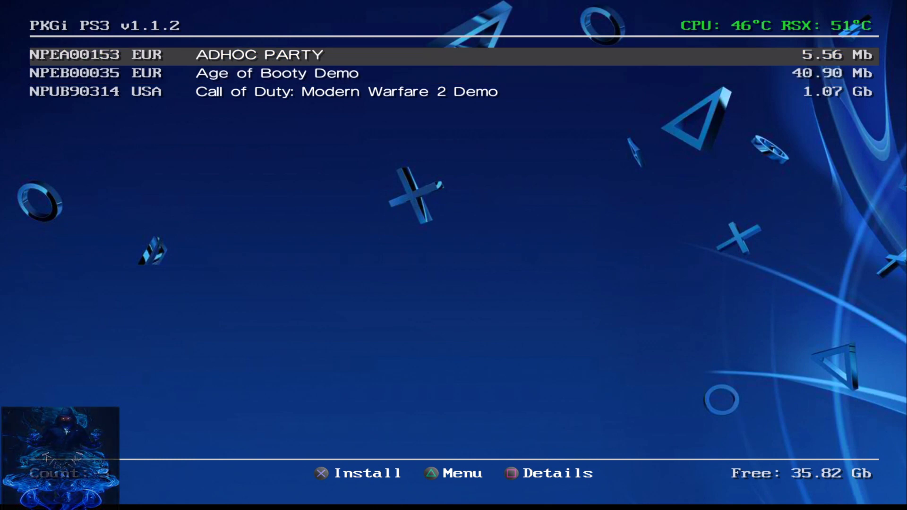
{"action": "key", "text": "Down"}
{"action": "key", "text": "Down"}
{"action": "key", "text": "Up"}
{"action": "key", "text": "Up"}
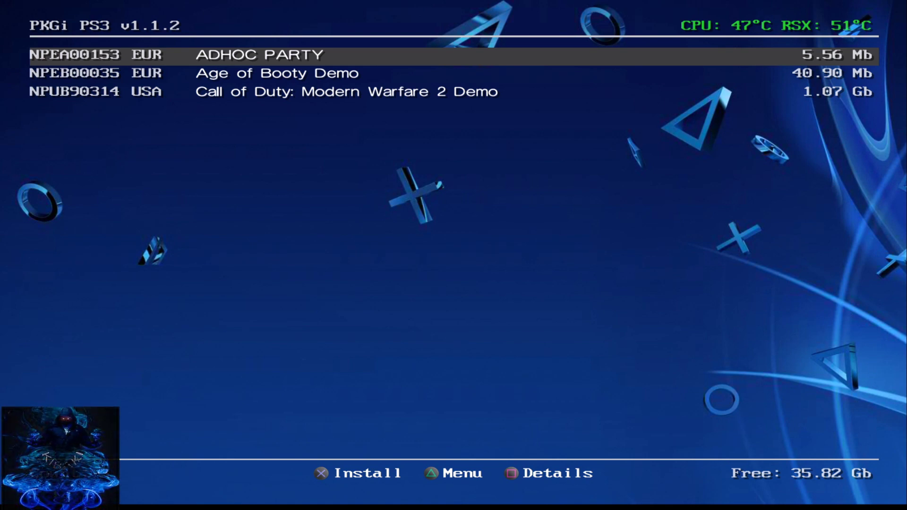
{"action": "key", "text": "Down"}
{"action": "key", "text": "Down"}
{"action": "key", "text": "Down"}
{"action": "key", "text": "Down"}
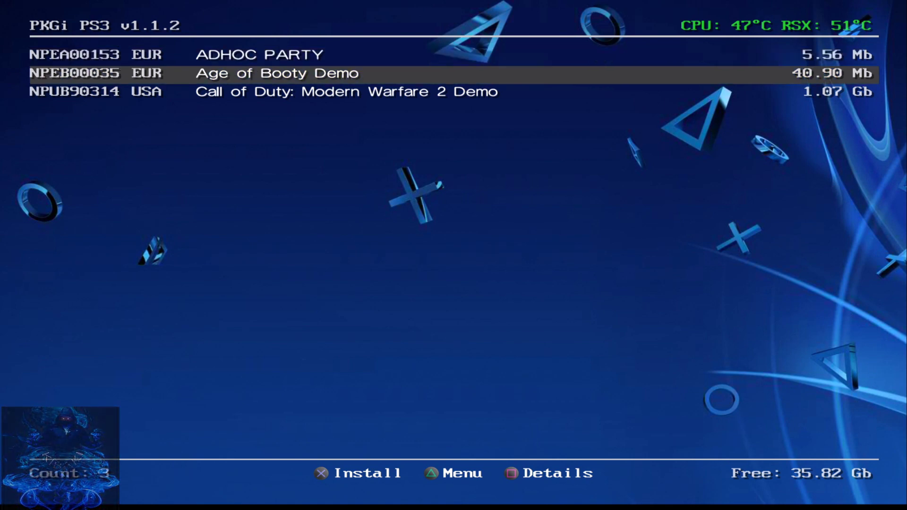
{"action": "key", "text": "Up"}
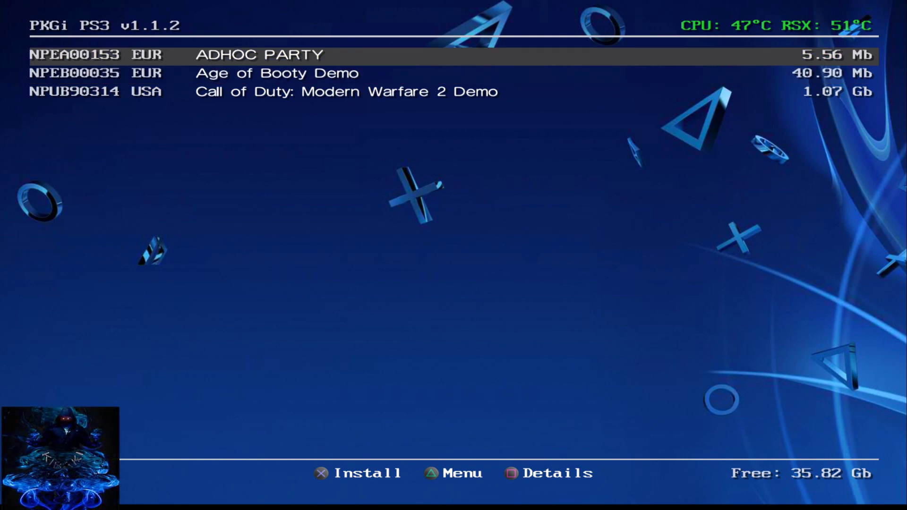
- Download the ADHOC PARTY package, dismiss the completion message and return to the console's Game category
{"action": "key", "text": "Return"}
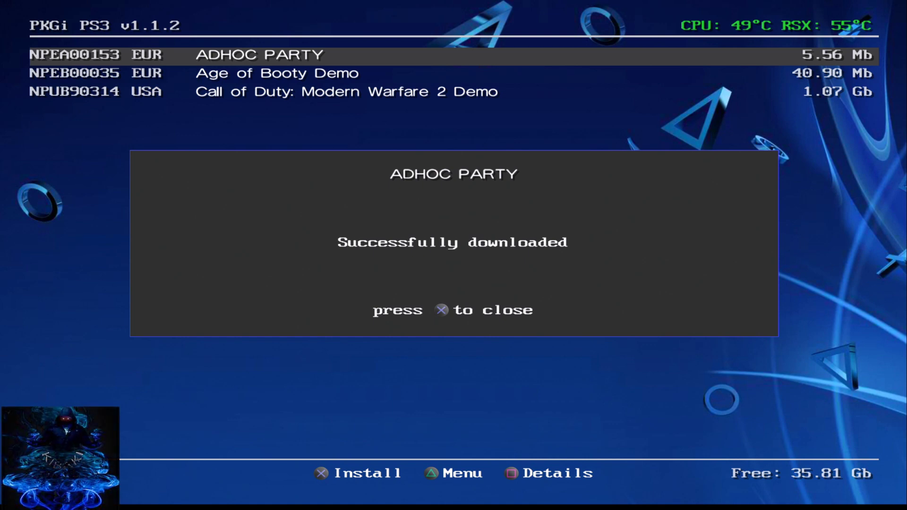
{"action": "key", "text": "Return"}
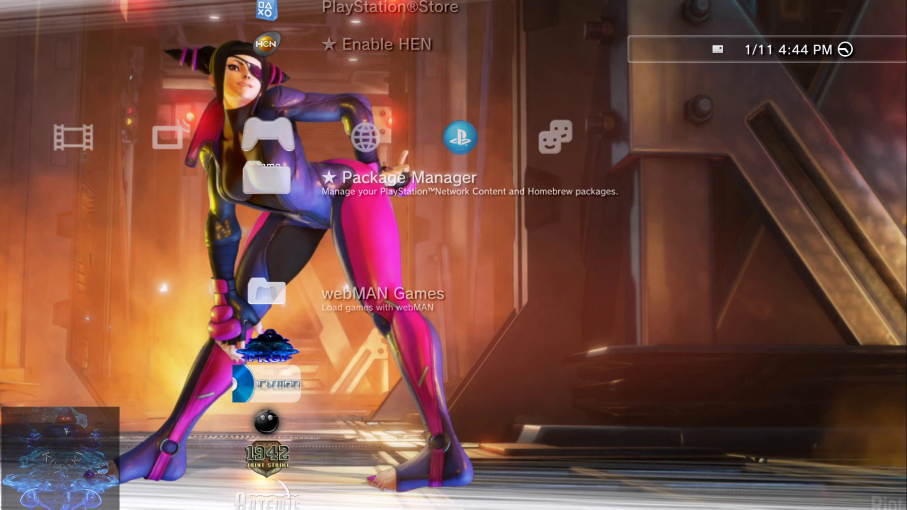
- Install the downloaded ADHOC PARTY package from Package Manager's PlayStation Network Content
{"action": "key", "text": "Return"}
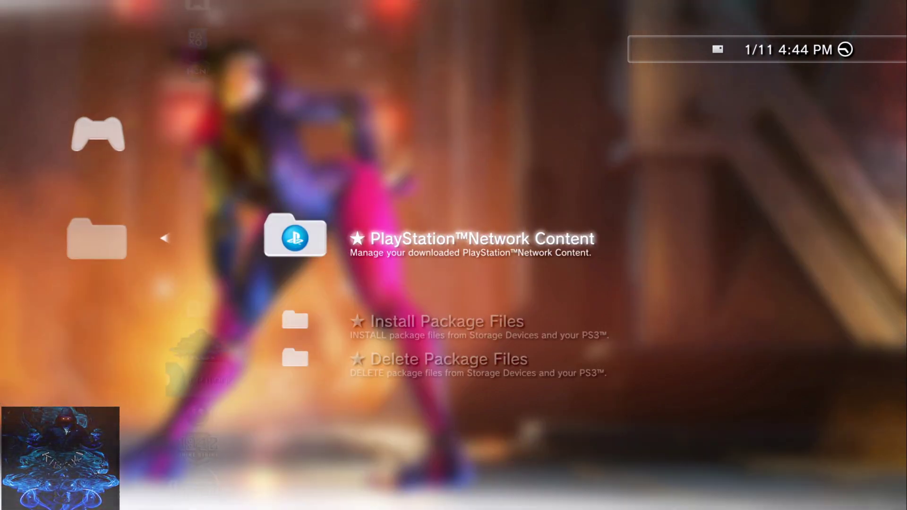
{"action": "key", "text": "Return"}
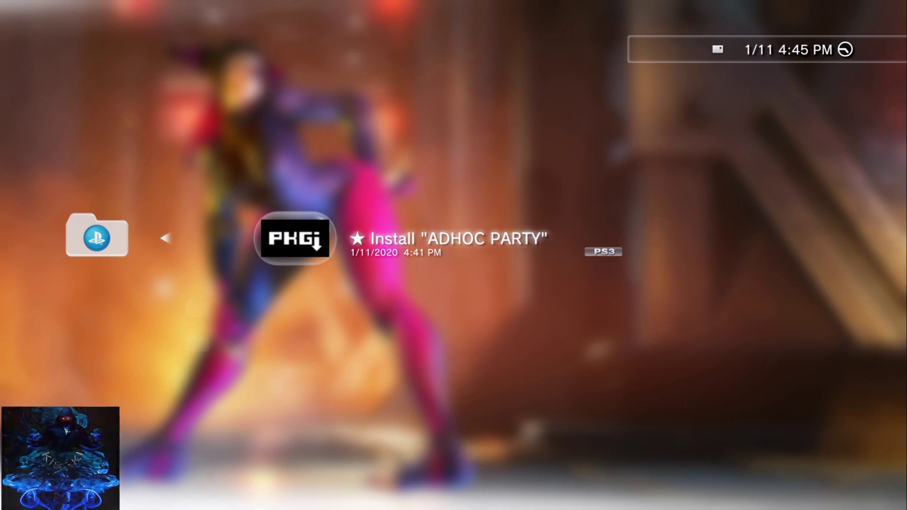
{"action": "key", "text": "Return"}
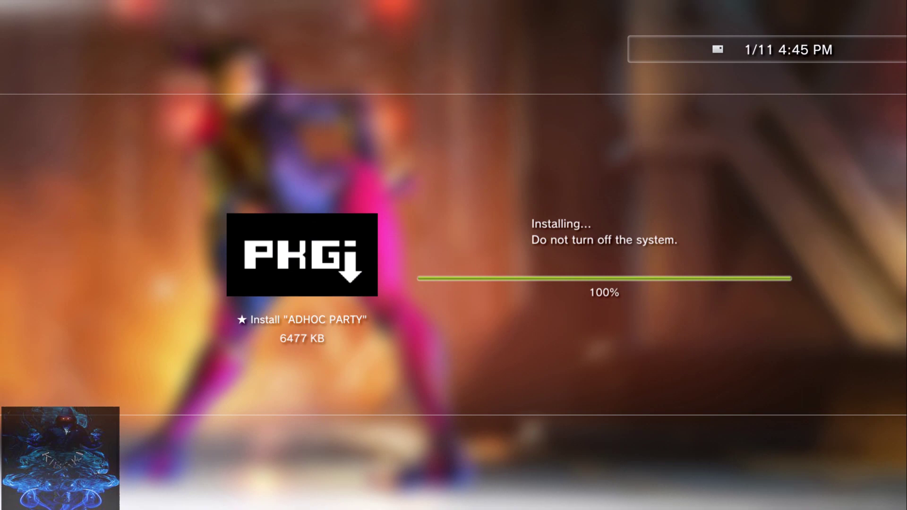
{"action": "key", "text": "Escape"}
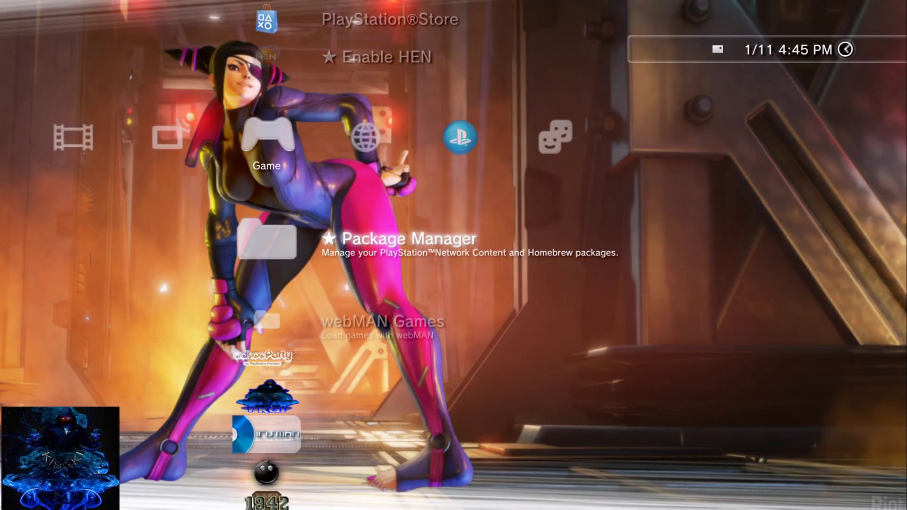
- Delete the installed adhocParty game from the Game category and confirm the deletion
{"action": "key", "text": "Return"}
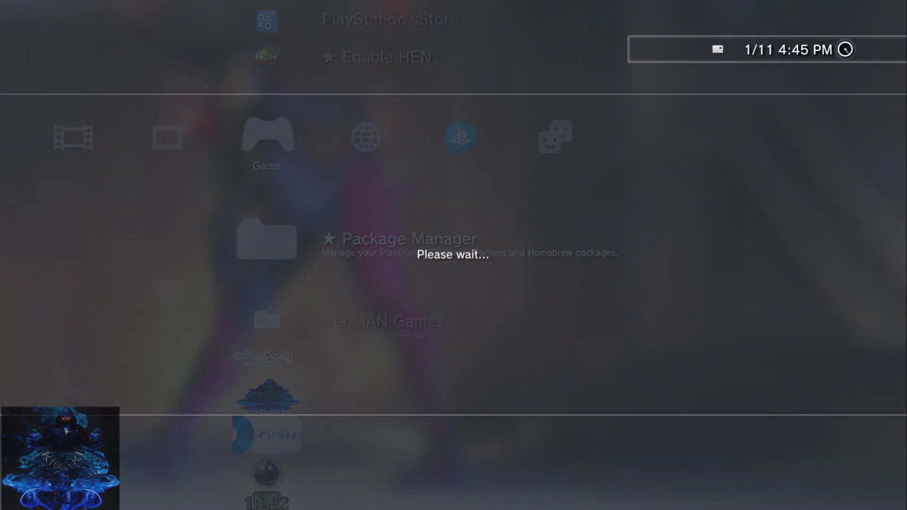
{"action": "key", "text": "Down"}
{"action": "key", "text": "Down"}
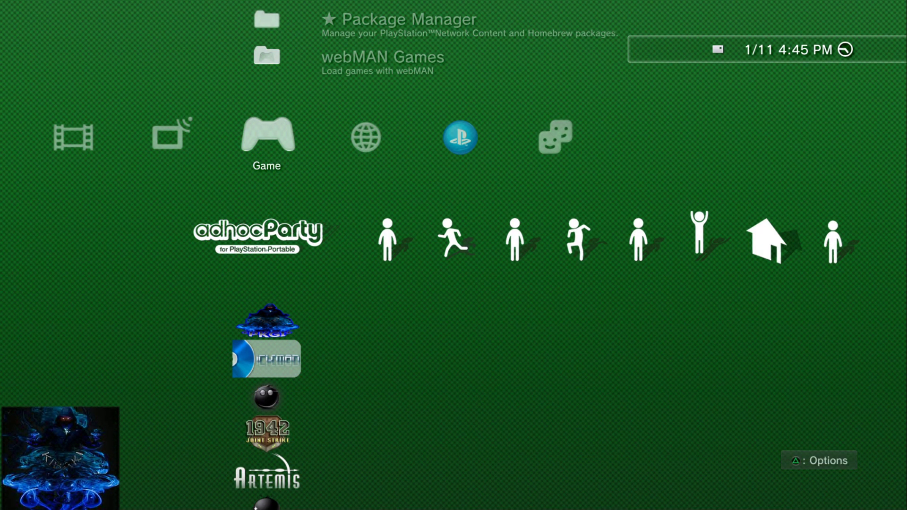
{"action": "key", "text": "Menu"}
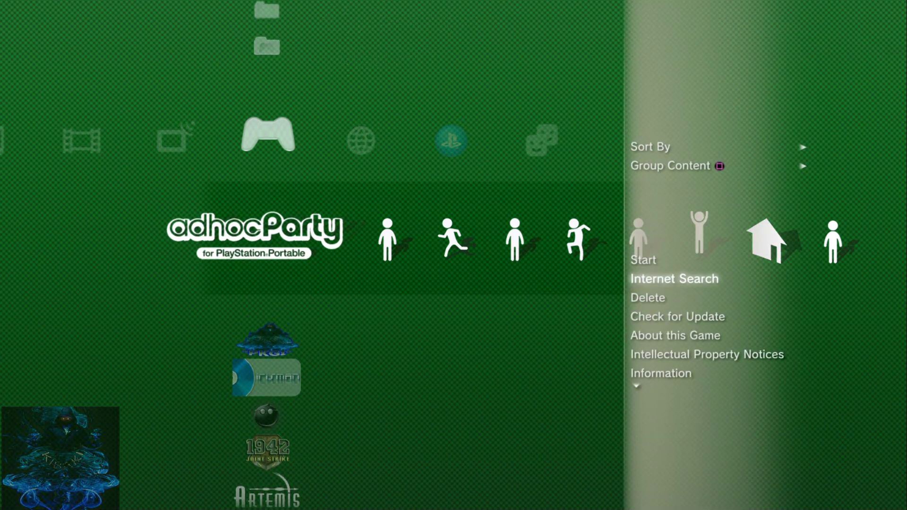
{"action": "key", "text": "Return"}
{"action": "key", "text": "Left"}
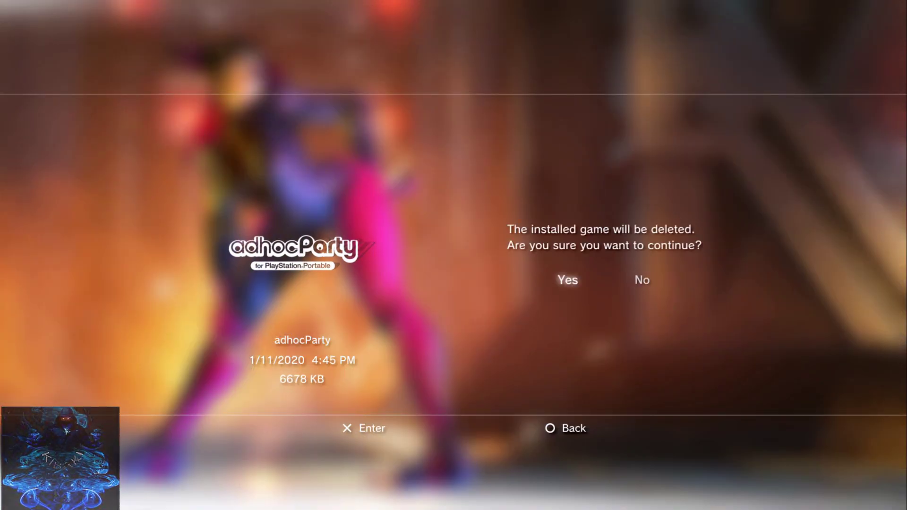
{"action": "key", "text": "Return"}
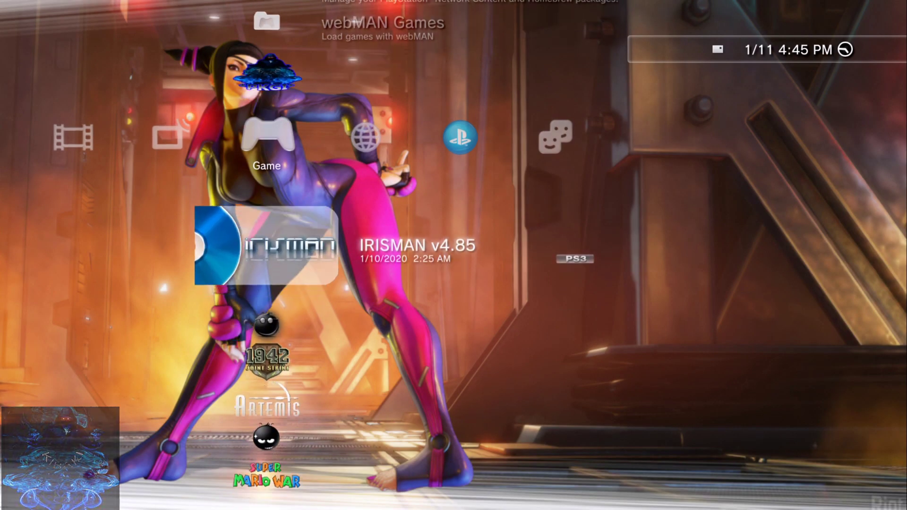
- Start PKGi PS3 again and highlight ADHOC PARTY in its package list
{"action": "key", "text": "Up"}
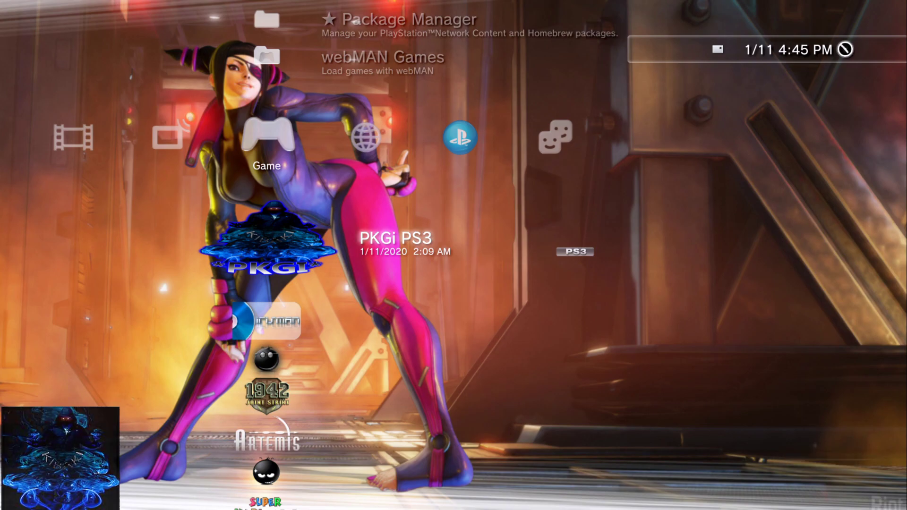
{"action": "key", "text": "Return"}
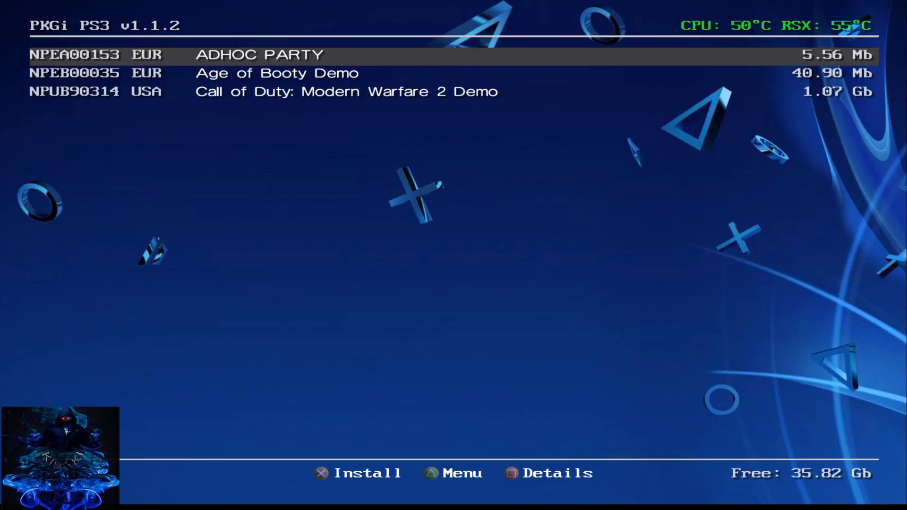
{"action": "key", "text": "Down"}
{"action": "key", "text": "Up"}
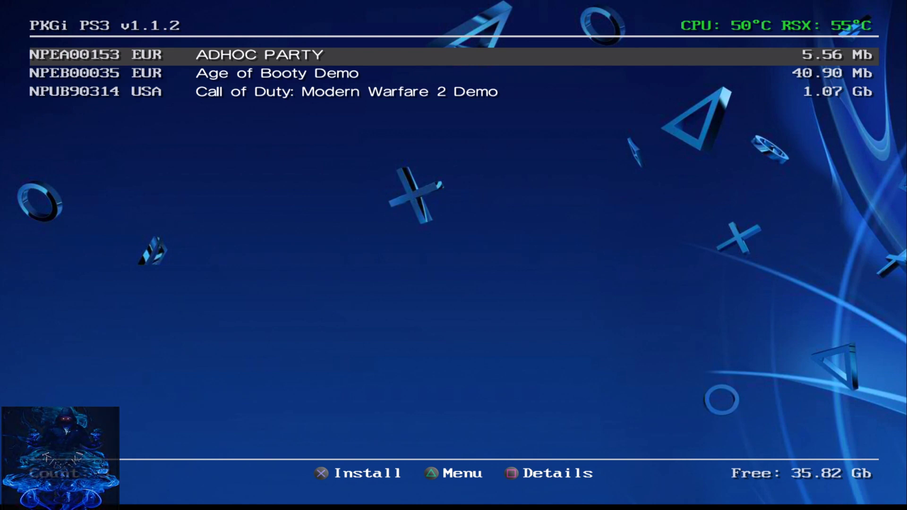
{"action": "key", "text": "Down"}
{"action": "key", "text": "Down"}
{"action": "key", "text": "Up"}
{"action": "key", "text": "Up"}
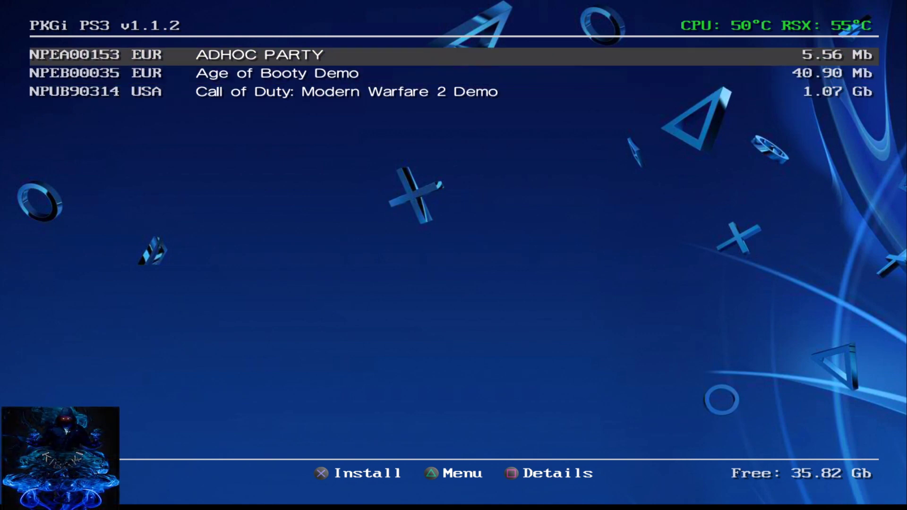
- Switch PKGi's download mode to background downloading (Back. DL) and leave the options
{"action": "key", "text": "t"}
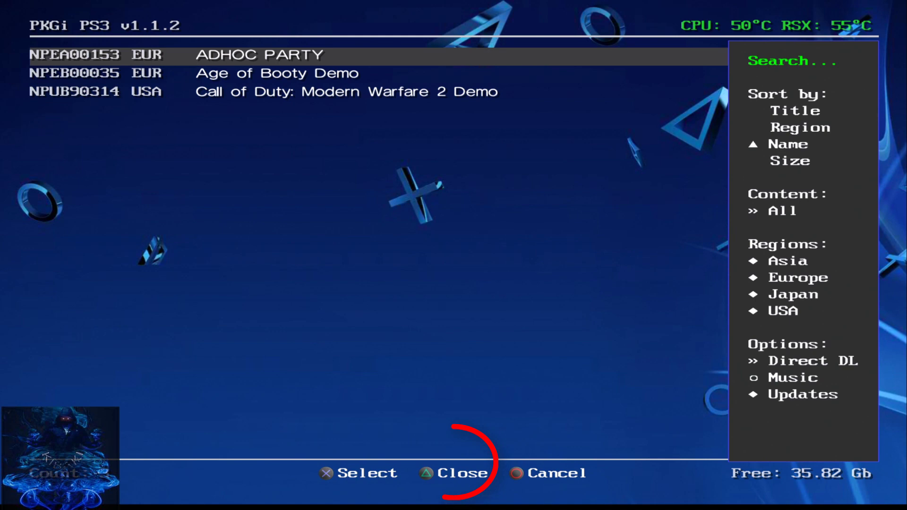
{"action": "key", "text": "Down"}
{"action": "key", "text": "Down"}
{"action": "key", "text": "Down"}
{"action": "key", "text": "Down"}
{"action": "key", "text": "Down"}
{"action": "key", "text": "Down"}
{"action": "key", "text": "Down"}
{"action": "key", "text": "Down"}
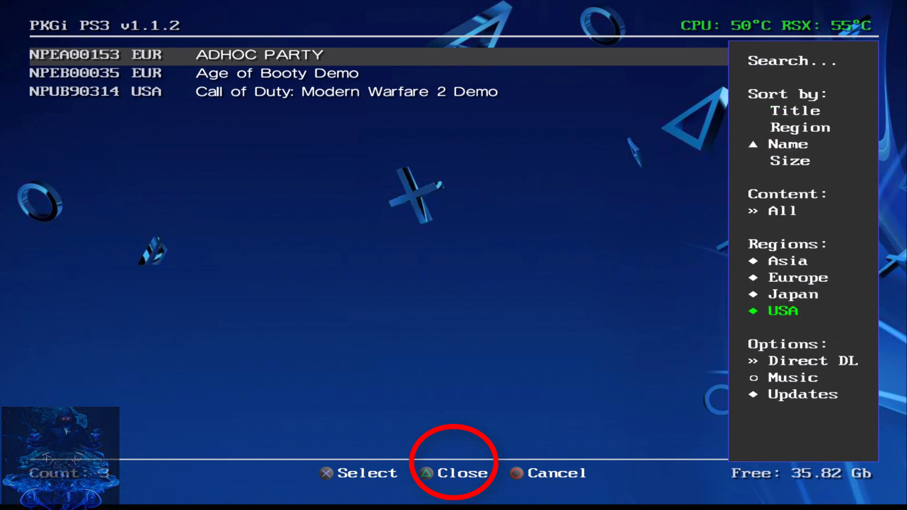
{"action": "key", "text": "Down"}
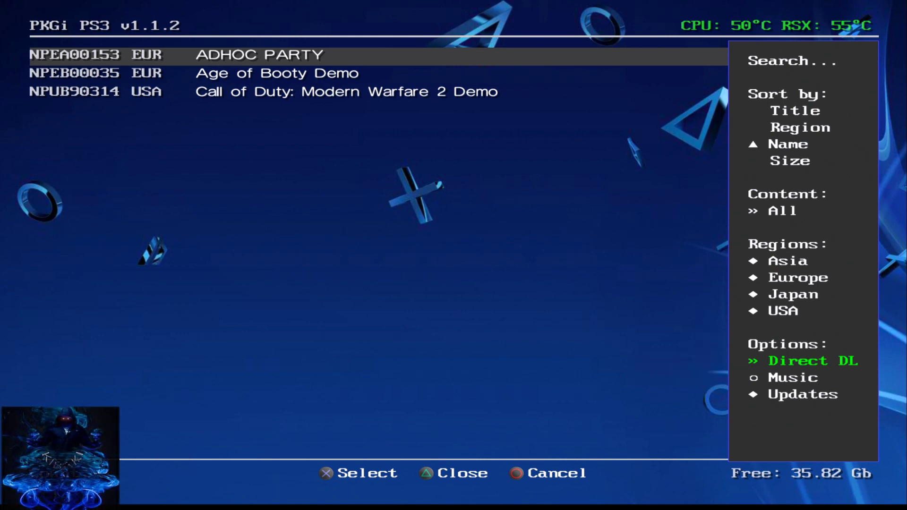
{"action": "key", "text": "Return"}
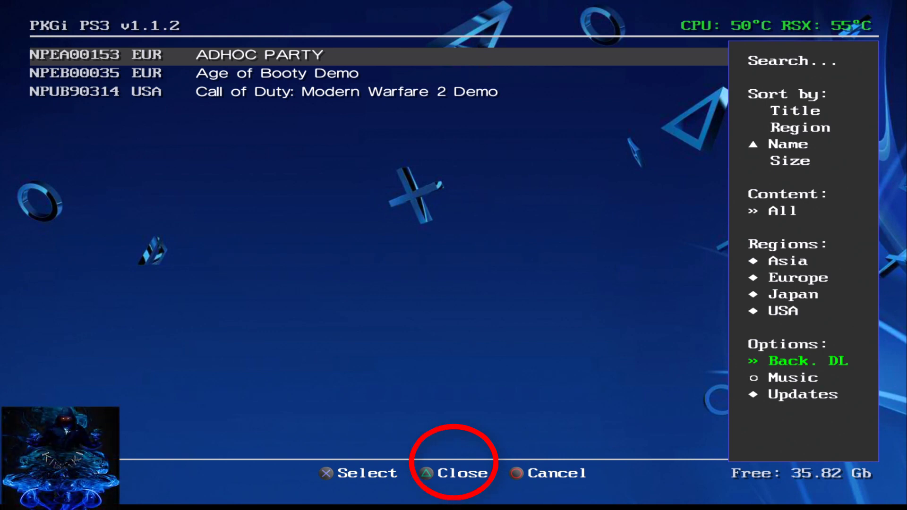
{"action": "key", "text": "Escape"}
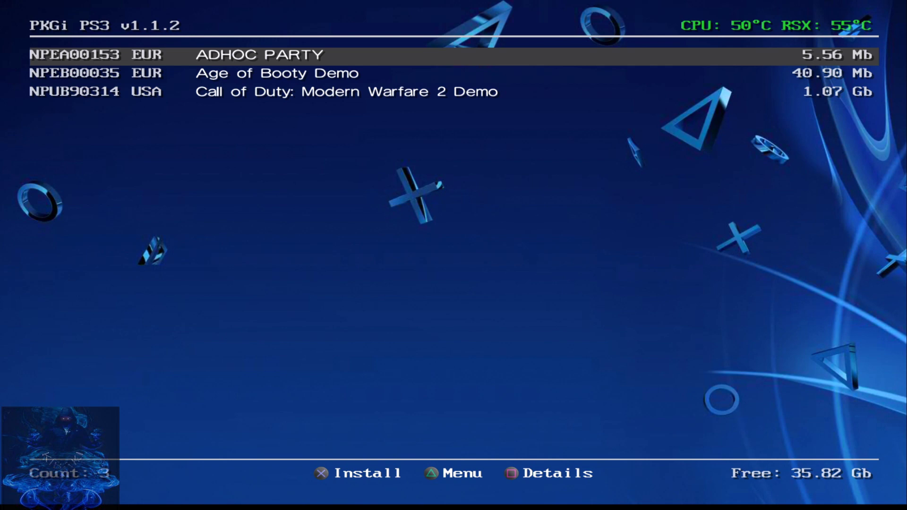
- Queue ADHOC PARTY as a background download, dismiss the message and return to the console's Game category
{"action": "key", "text": "Down"}
{"action": "key", "text": "Up"}
{"action": "key", "text": "Return"}
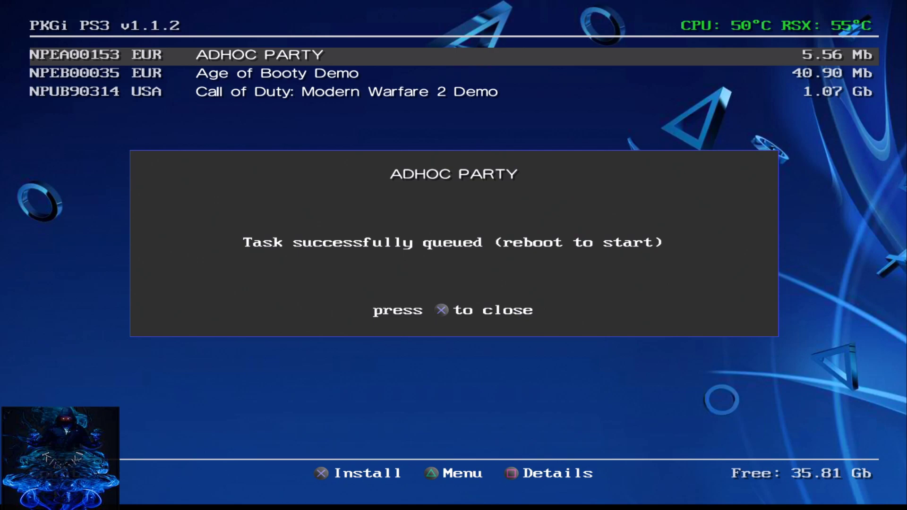
{"action": "key", "text": "Return"}
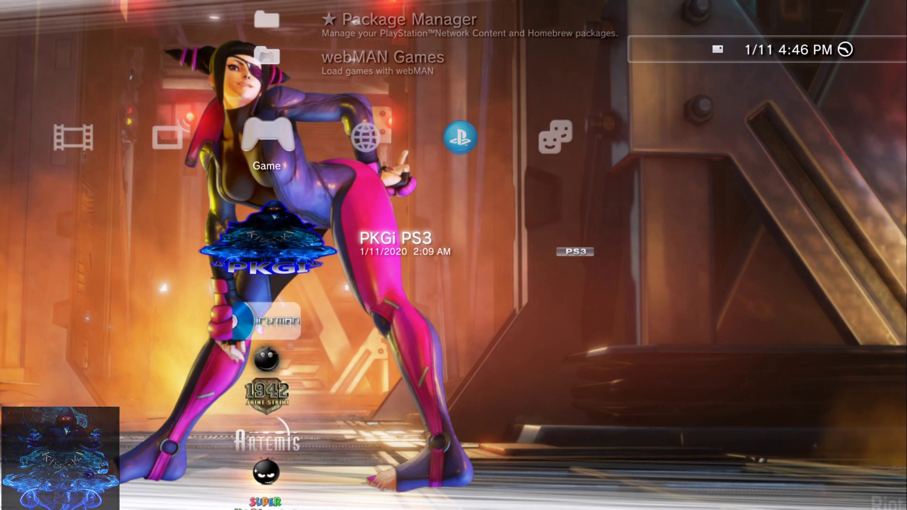
{"action": "key", "text": "Up"}
{"action": "key", "text": "Up"}
{"action": "key", "text": "Up"}
{"action": "key", "text": "Up"}
{"action": "key", "text": "Down"}
{"action": "key", "text": "Down"}
{"action": "key", "text": "Down"}
{"action": "key", "text": "Down"}
{"action": "key", "text": "Down"}
{"action": "key", "text": "Down"}
{"action": "key", "text": "Down"}
{"action": "key", "text": "Down"}
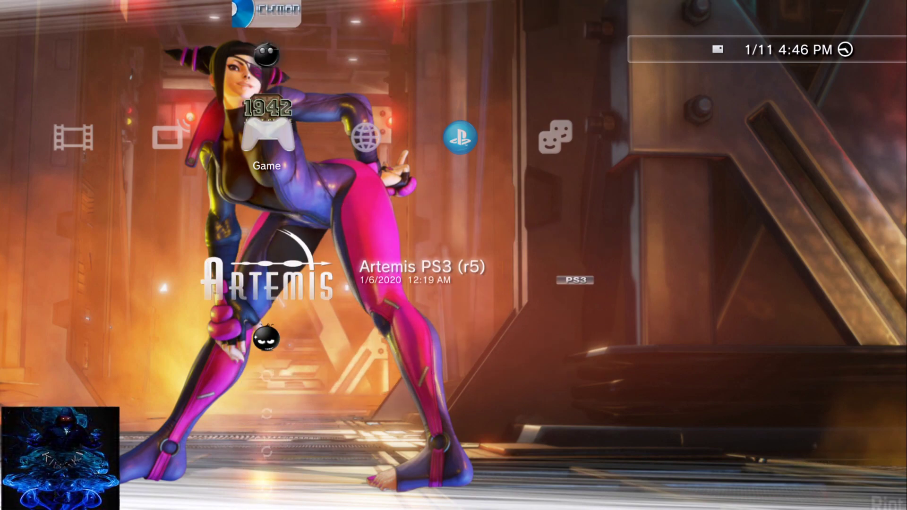
{"action": "key", "text": "Down"}
{"action": "key", "text": "Down"}
{"action": "key", "text": "Down"}
{"action": "key", "text": "Down"}
{"action": "key", "text": "Down"}
{"action": "key", "text": "Up"}
{"action": "key", "text": "Up"}
{"action": "key", "text": "Up"}
{"action": "key", "text": "Up"}
{"action": "key", "text": "Up"}
{"action": "key", "text": "Up"}
{"action": "key", "text": "Up"}
{"action": "key", "text": "Up"}
{"action": "key", "text": "Up"}
{"action": "key", "text": "Up"}
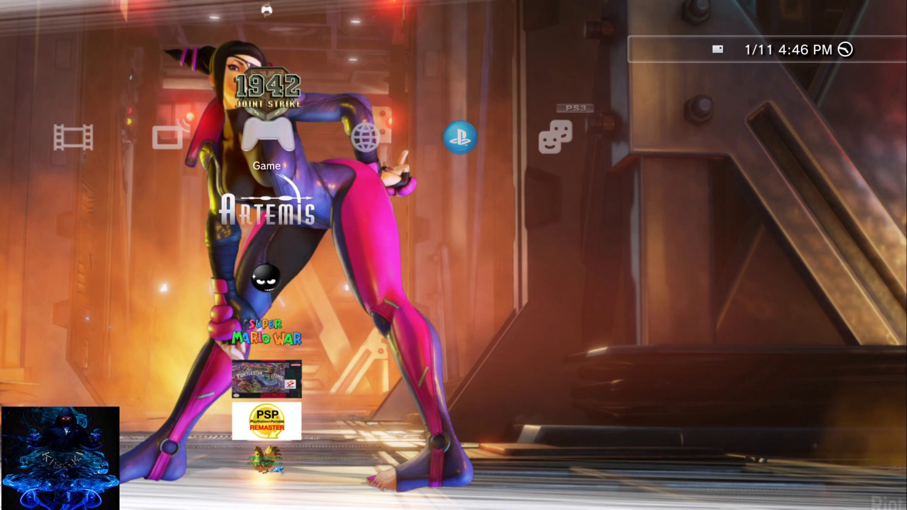
{"action": "key", "text": "Up"}
{"action": "key", "text": "Up"}
{"action": "key", "text": "Up"}
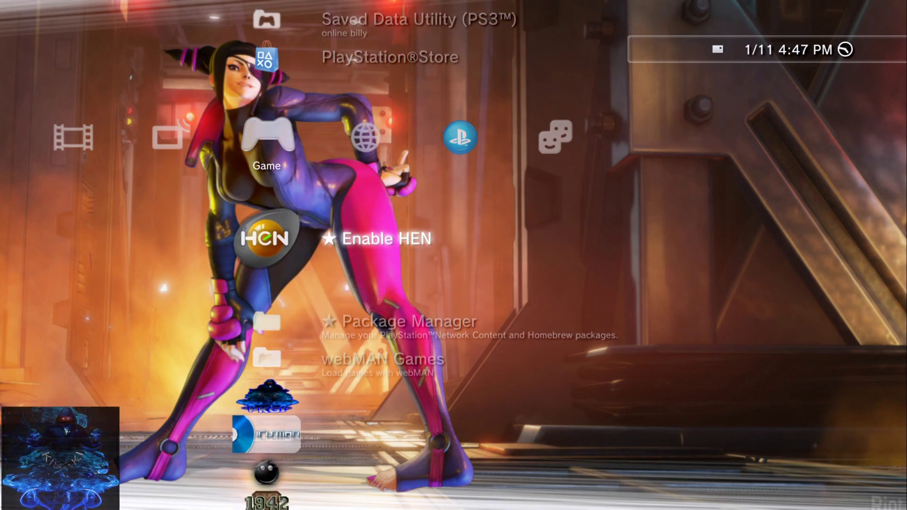
{"action": "key", "text": "Right"}
{"action": "key", "text": "Down"}
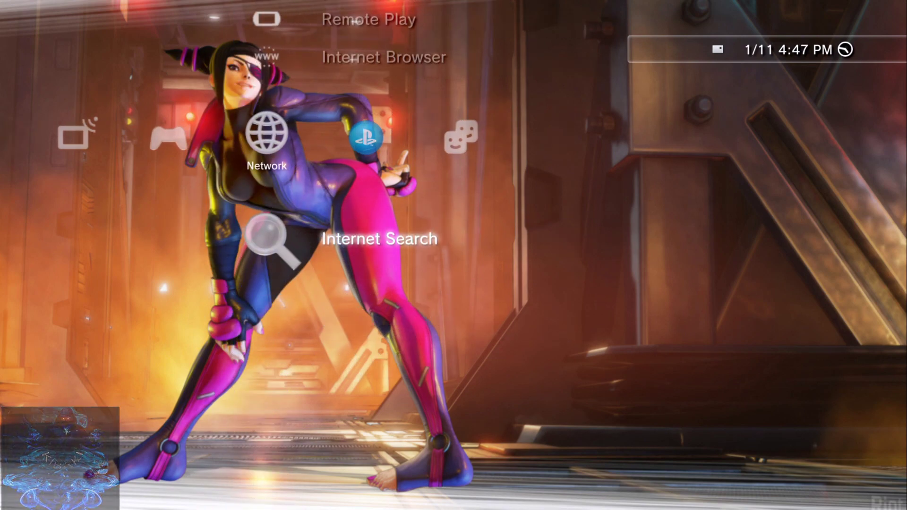
- Look through the Network and PlayStation Network categories for the Download Management entry
{"action": "key", "text": "Up"}
{"action": "key", "text": "Up"}
{"action": "key", "text": "Up"}
{"action": "key", "text": "Up"}
{"action": "key", "text": "Down"}
{"action": "key", "text": "Down"}
{"action": "key", "text": "Down"}
{"action": "key", "text": "Down"}
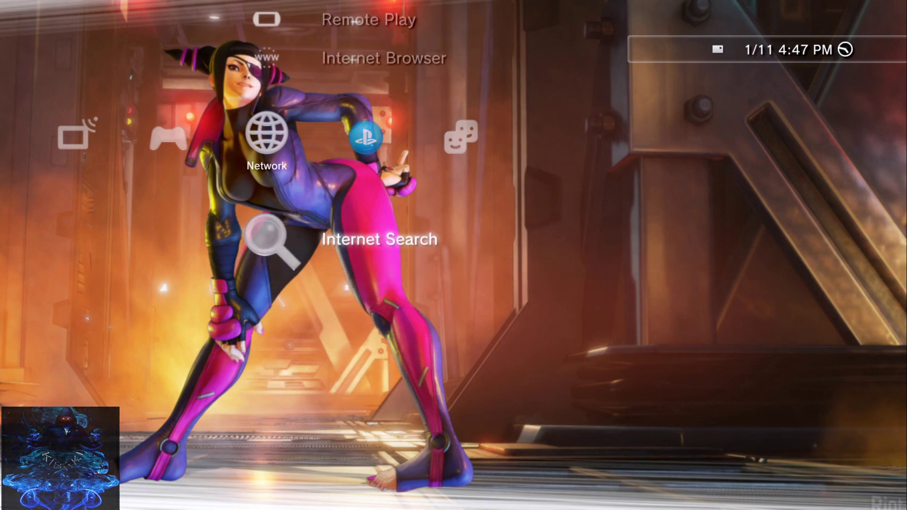
{"action": "key", "text": "Up"}
{"action": "key", "text": "Right"}
{"action": "key", "text": "Down"}
{"action": "key", "text": "Down"}
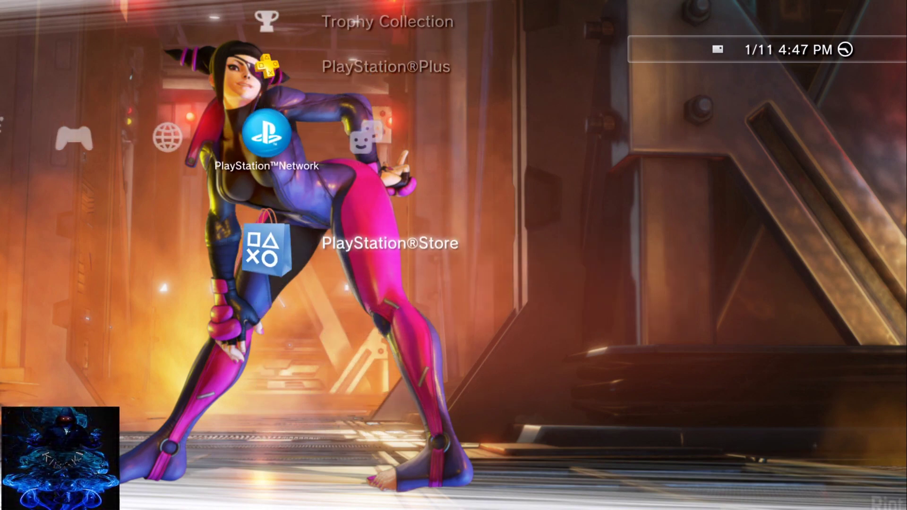
- Choose Turn Off System in the Users category and confirm with Yes
{"action": "key", "text": "Left"}
{"action": "key", "text": "Left"}
{"action": "key", "text": "Left"}
{"action": "key", "text": "Left"}
{"action": "key", "text": "Left"}
{"action": "key", "text": "Left"}
{"action": "key", "text": "Left"}
{"action": "key", "text": "Left"}
{"action": "key", "text": "Up"}
{"action": "key", "text": "Up"}
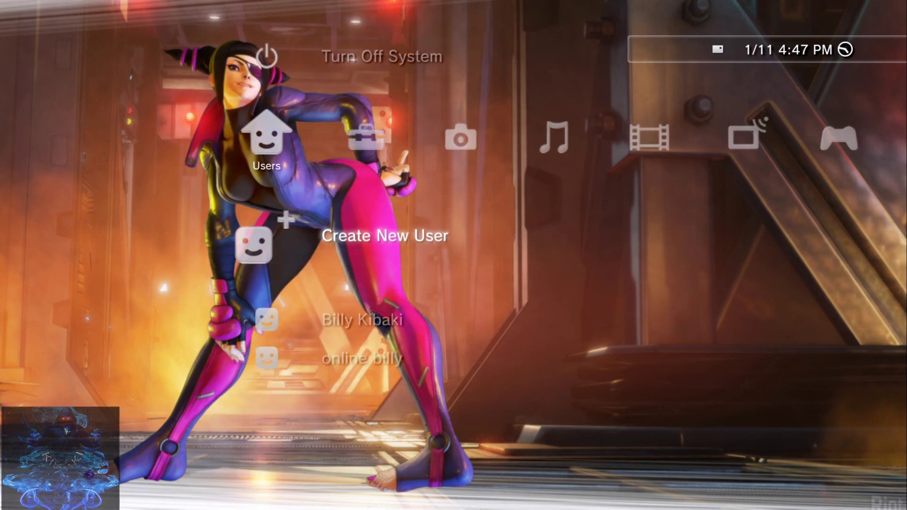
{"action": "key", "text": "Up"}
{"action": "key", "text": "Return"}
{"action": "key", "text": "Right"}
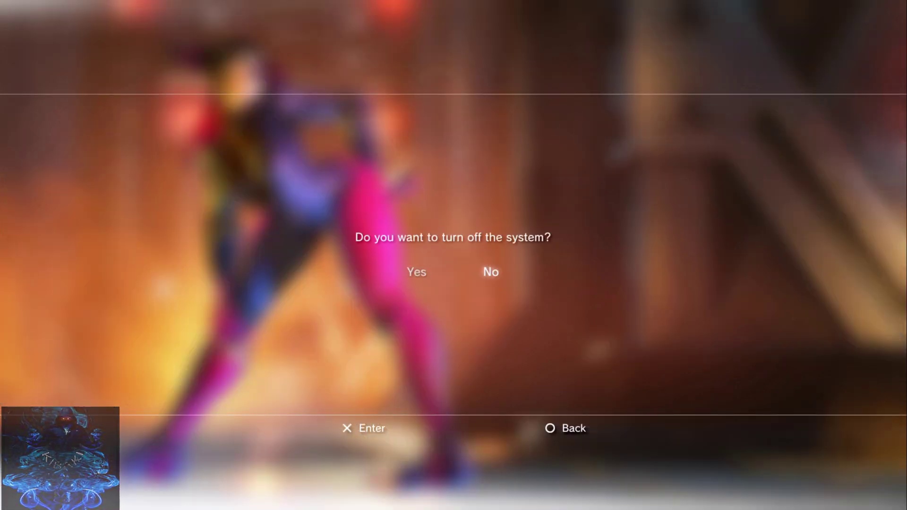
{"action": "key", "text": "Left"}
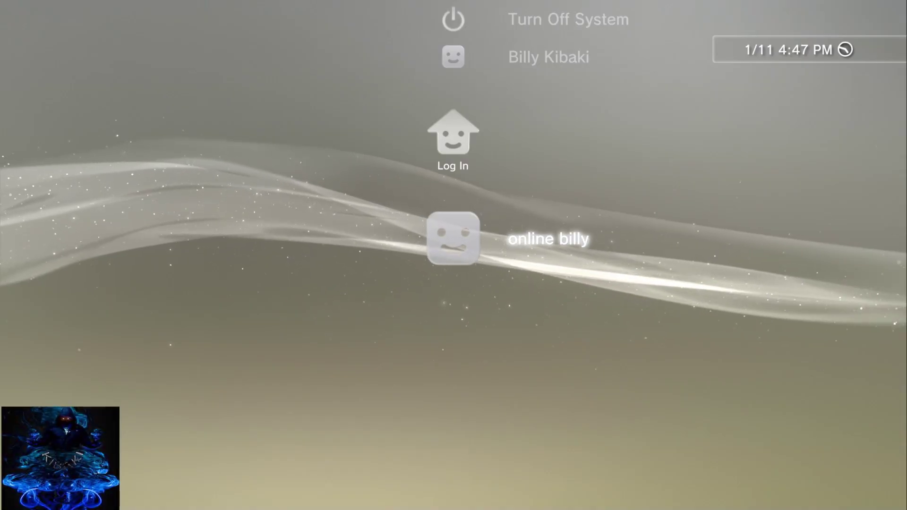
- Log in to the restarted console with the online user account
{"action": "key", "text": "Up"}
{"action": "key", "text": "Down"}
{"action": "key", "text": "Return"}
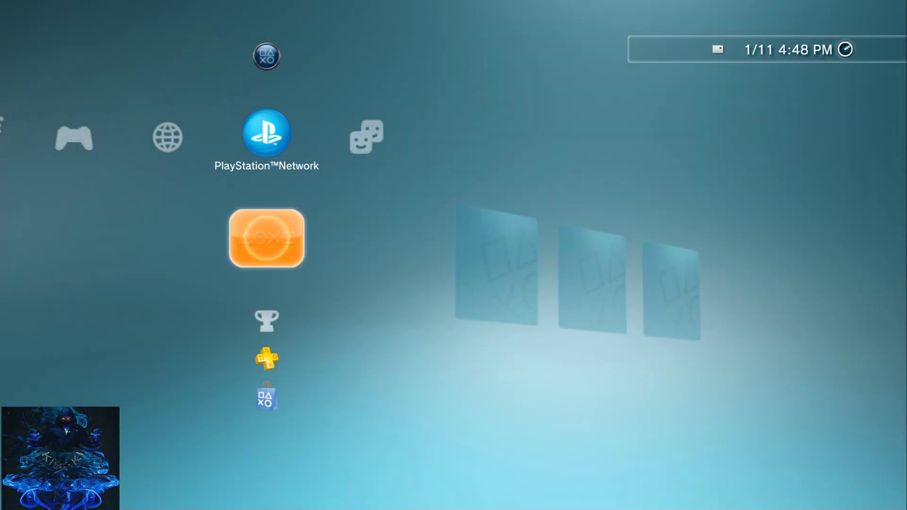
- Open Download Management in the Network category to check the ADHOC PARTY background download
{"action": "key", "text": "Left"}
{"action": "key", "text": "Down"}
{"action": "key", "text": "Down"}
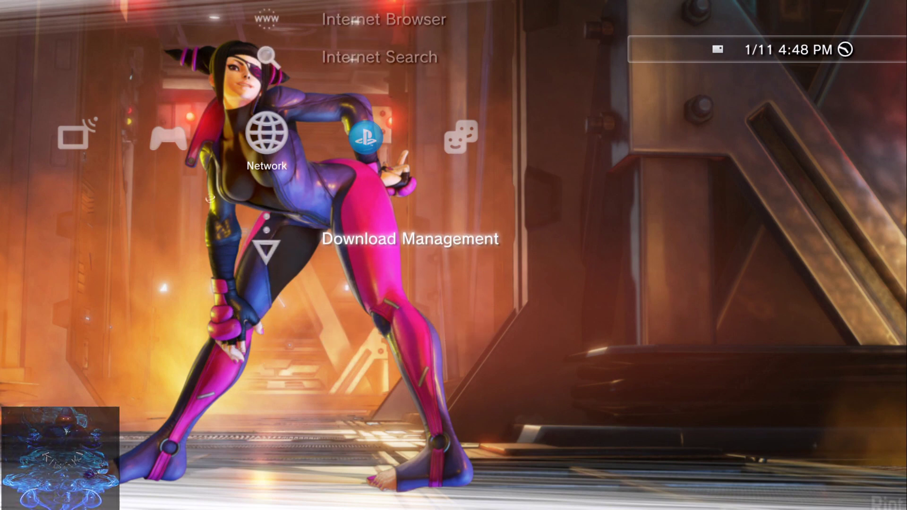
{"action": "key", "text": "Return"}
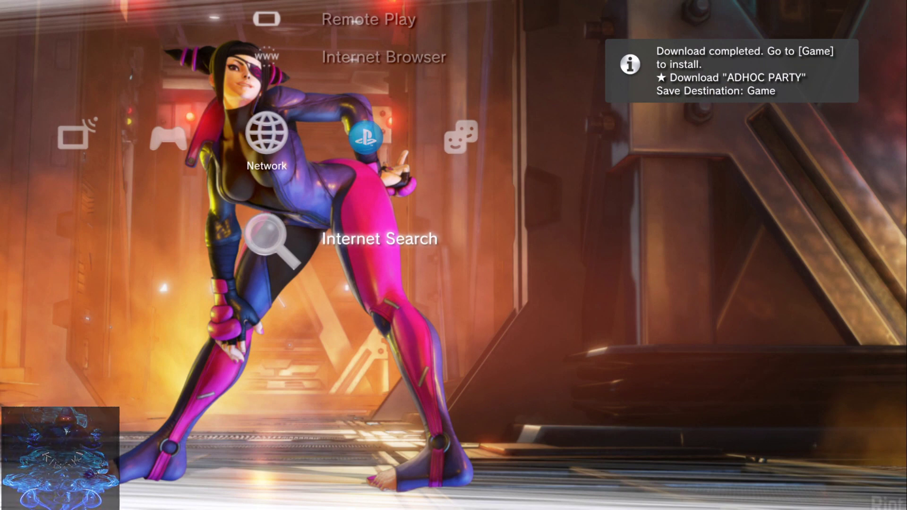
- Run Enable HEN from the Game category and confirm closing the browser
{"action": "key", "text": "Up"}
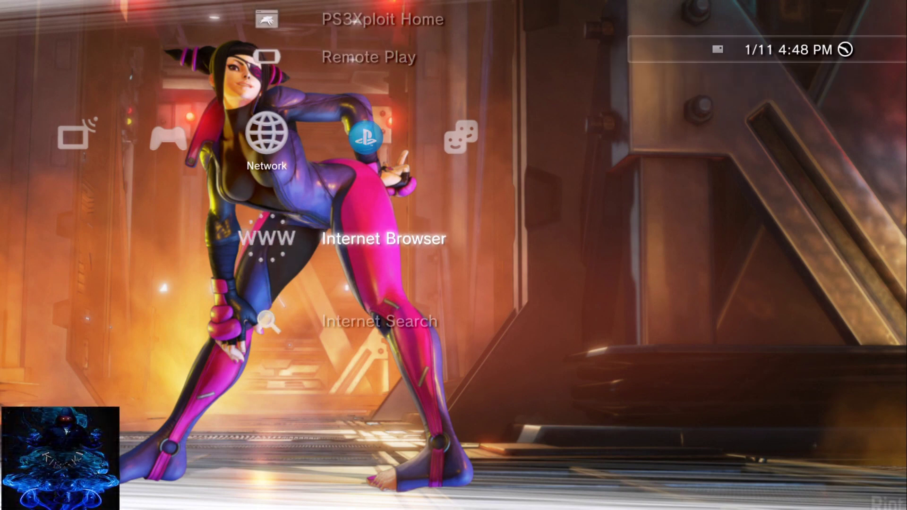
{"action": "key", "text": "Left"}
{"action": "key", "text": "Down"}
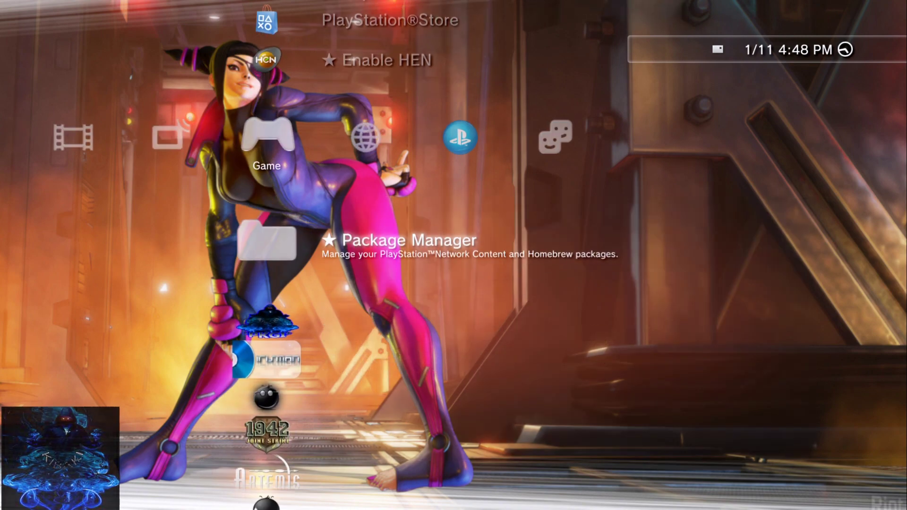
{"action": "key", "text": "Up"}
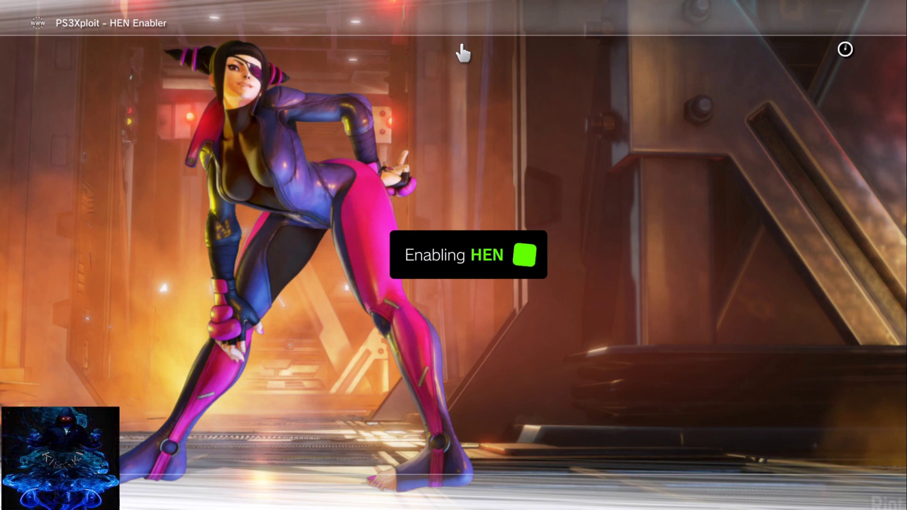
{"action": "key", "text": "Escape"}
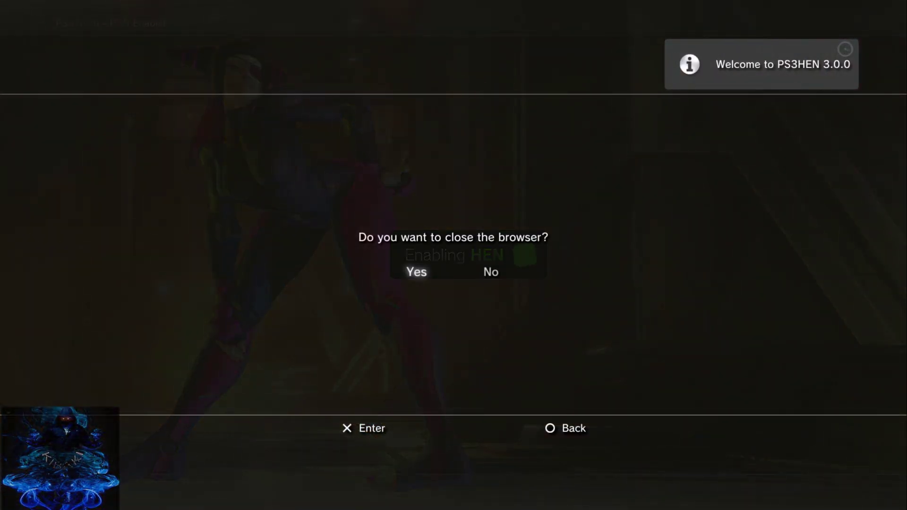
{"action": "key", "text": "Return"}
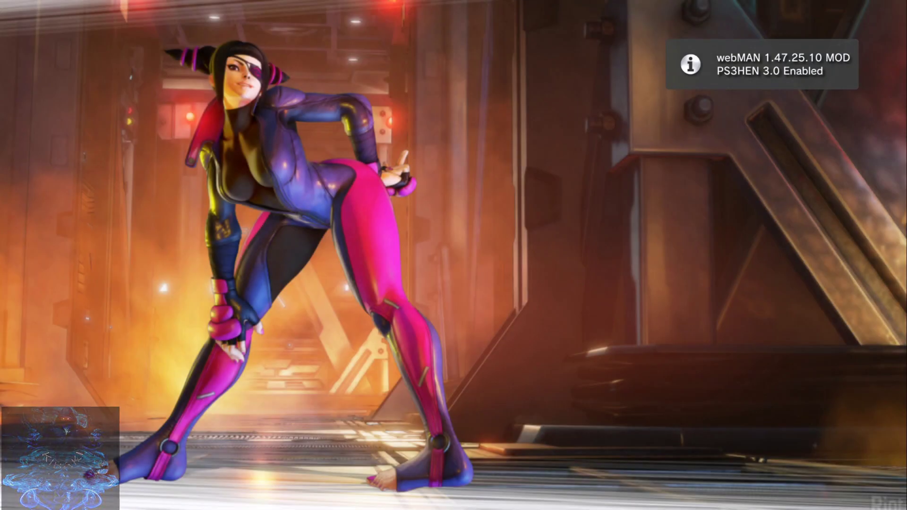
- Open PlayStation Network Content in Package Manager and install the downloaded ADHOC PARTY package into the Game category
{"action": "key", "text": "Down"}
{"action": "key", "text": "Return"}
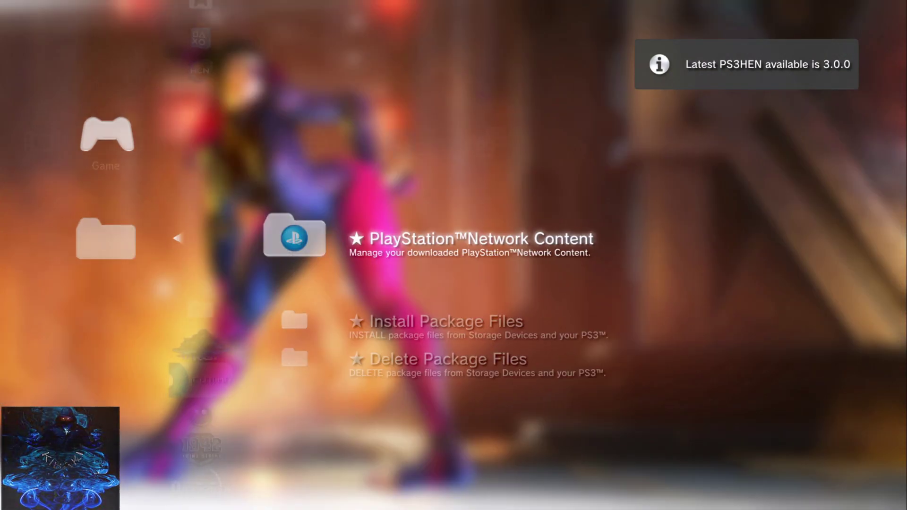
{"action": "key", "text": "Return"}
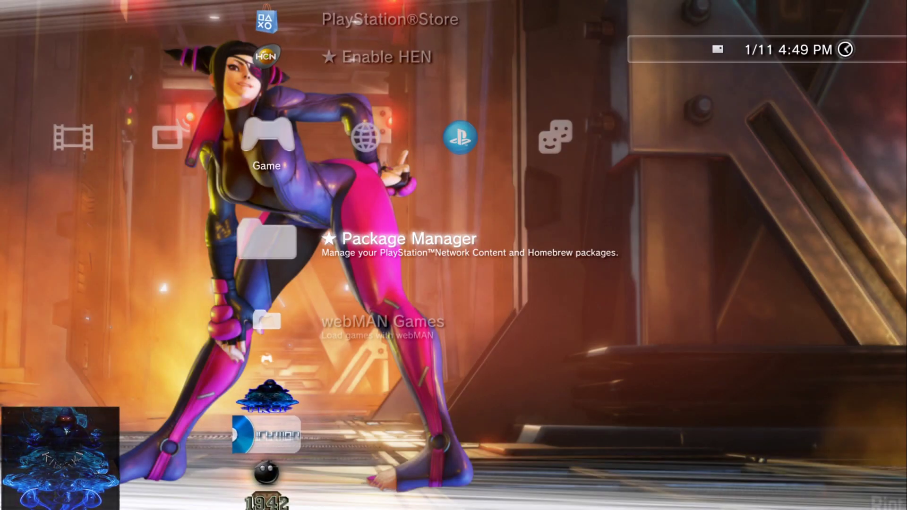
{"action": "key", "text": "Return"}
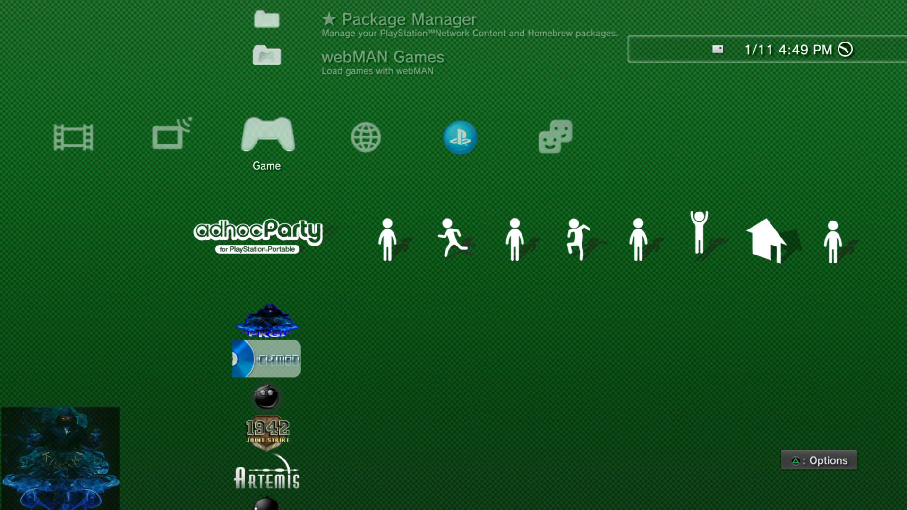
{"action": "key", "text": "Down"}
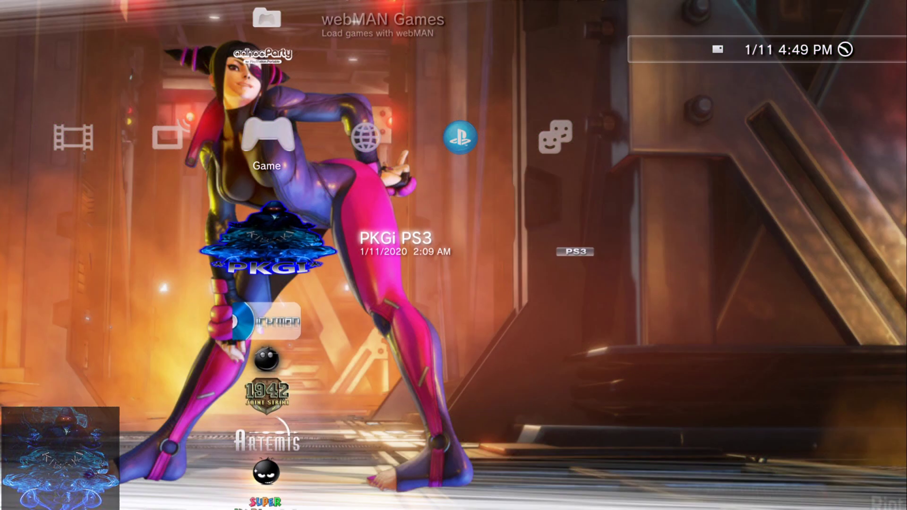